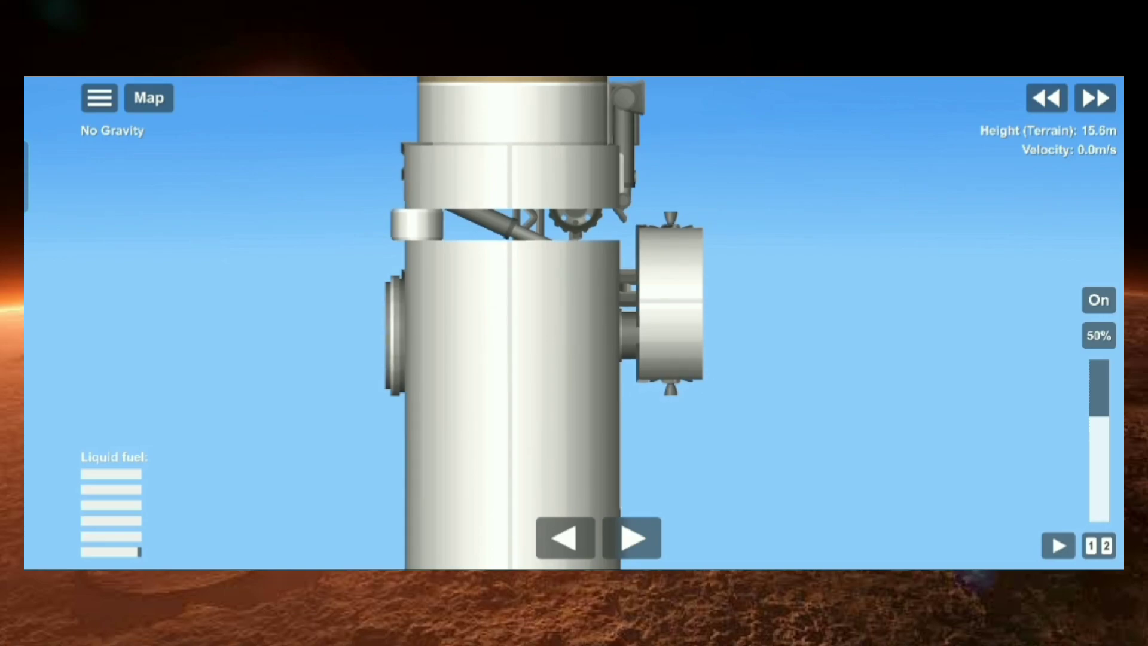
Step: Fire the separator to release the crew module, take control of it, and enable RCS
left_click(699, 295)
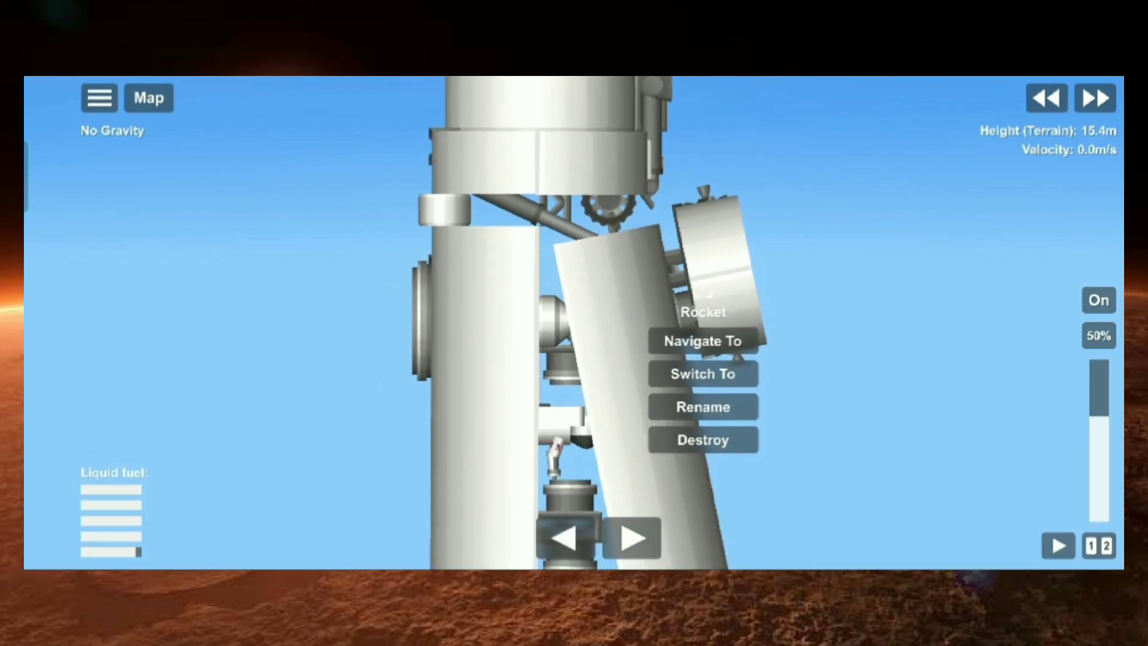
left_click(706, 368)
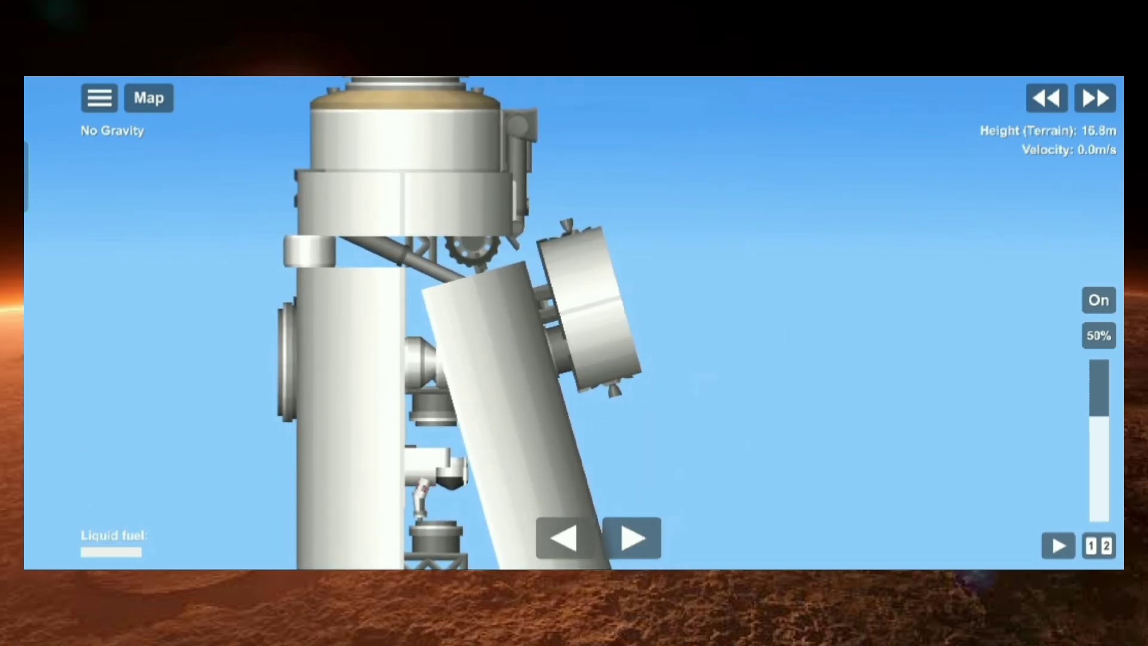
left_click(599, 538)
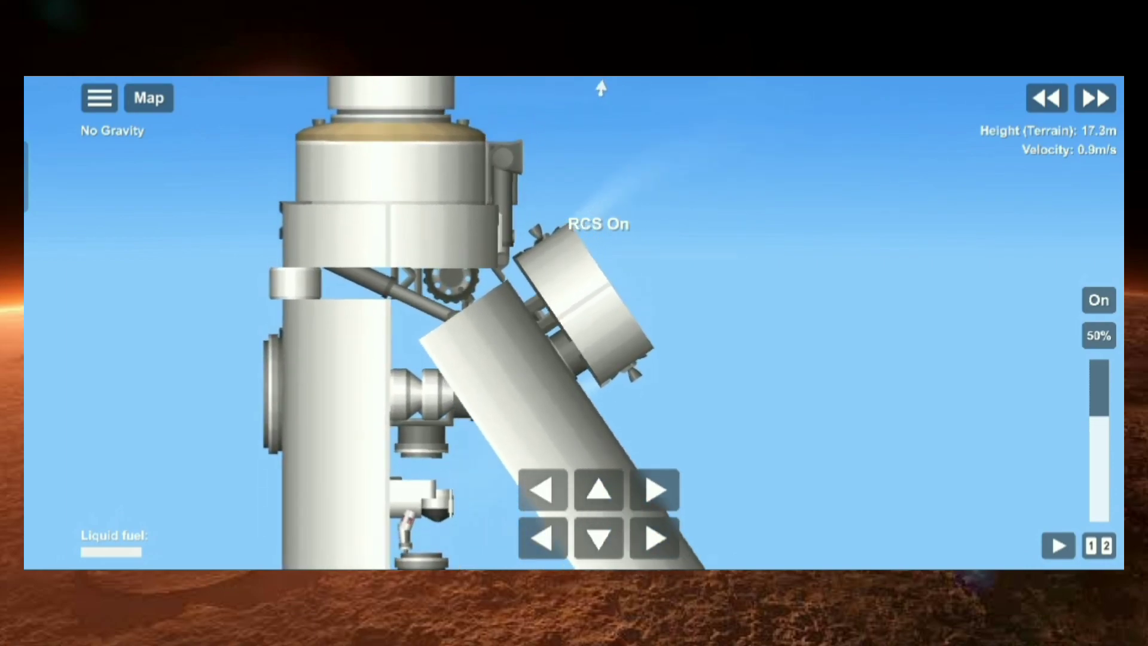
scroll(502, 323, "down", 3)
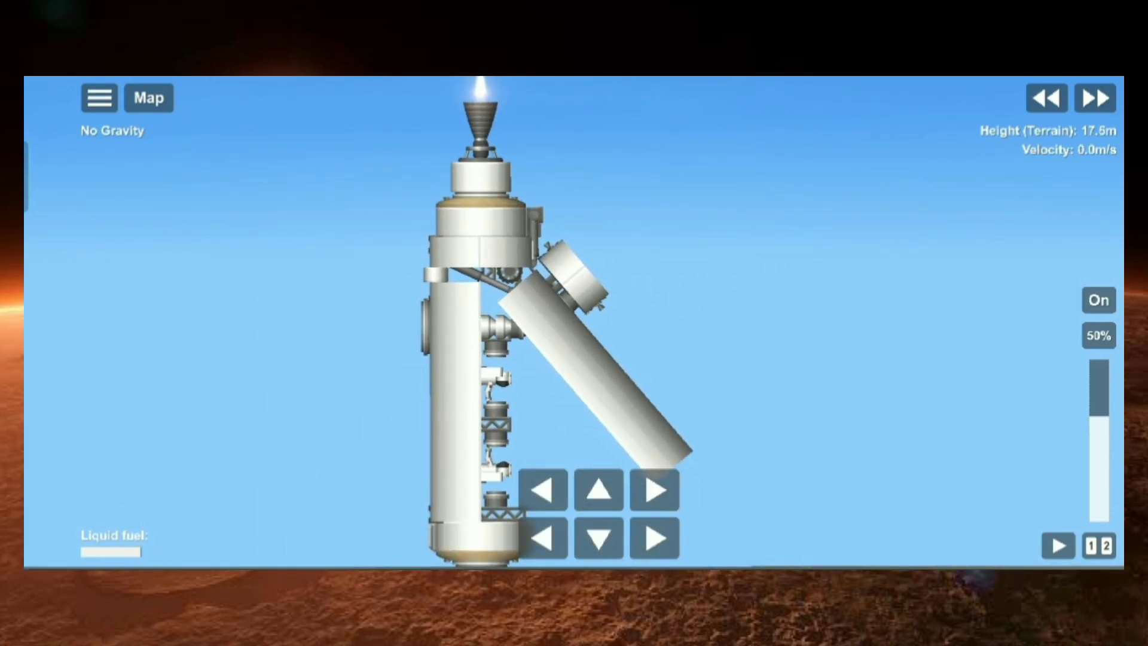
scroll(538, 323, "up", 2)
scroll(538, 323, "up", 2)
scroll(538, 322, "up", 2)
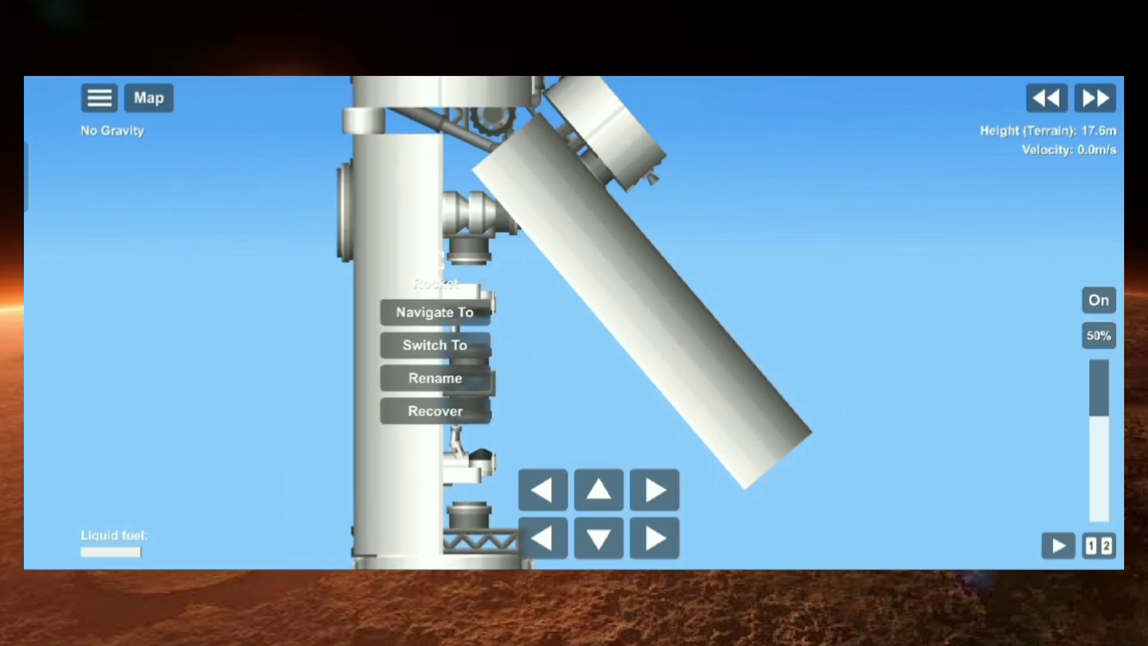
Step: Switch control from the other vessel back to the detached crew module
left_click(390, 314)
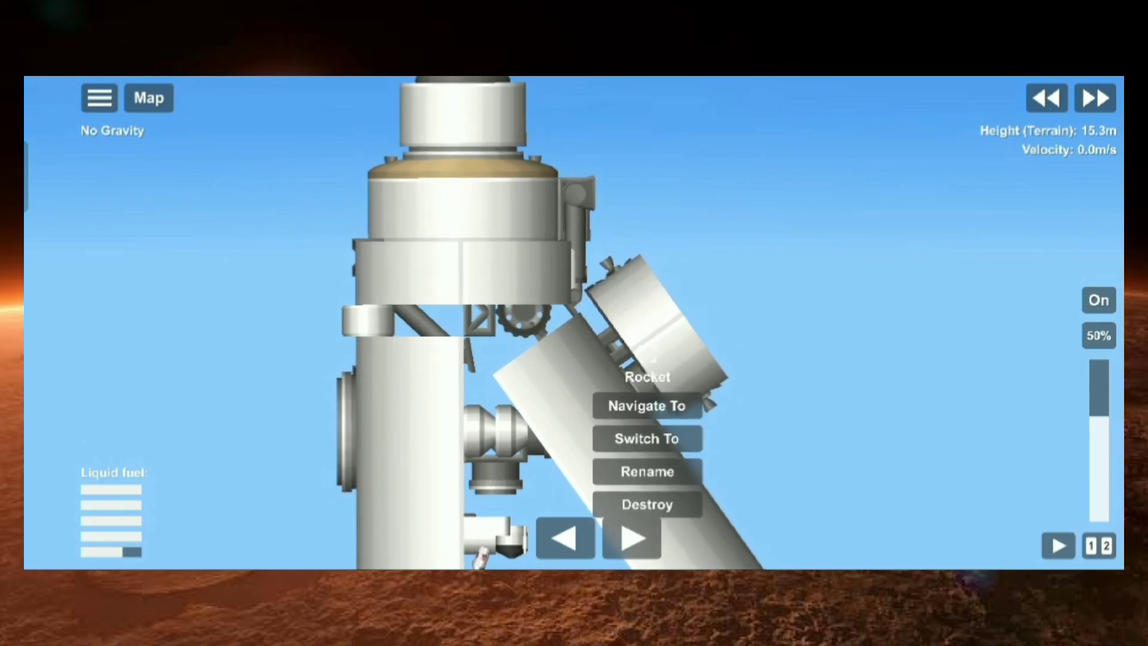
left_click(646, 438)
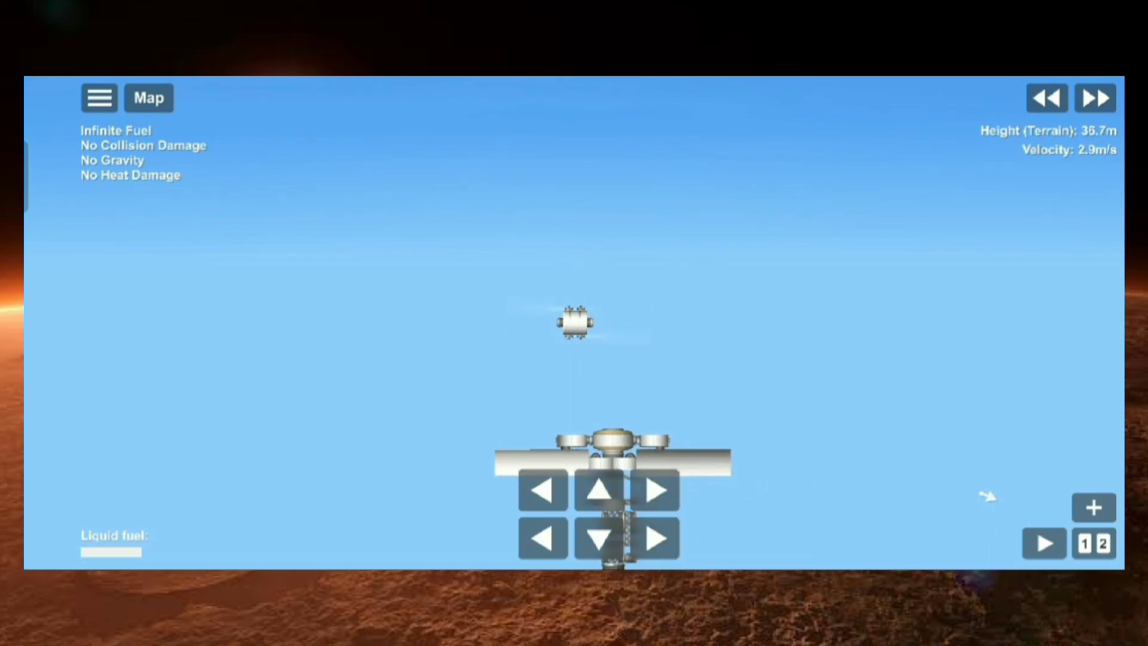
scroll(590, 457, "up", 5)
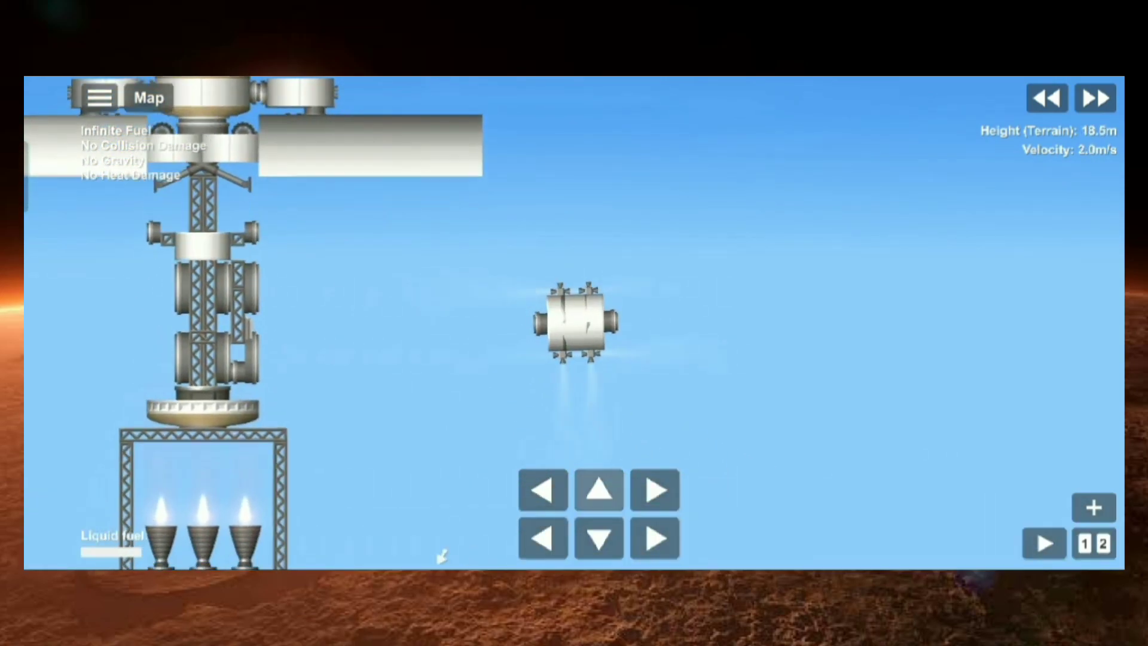